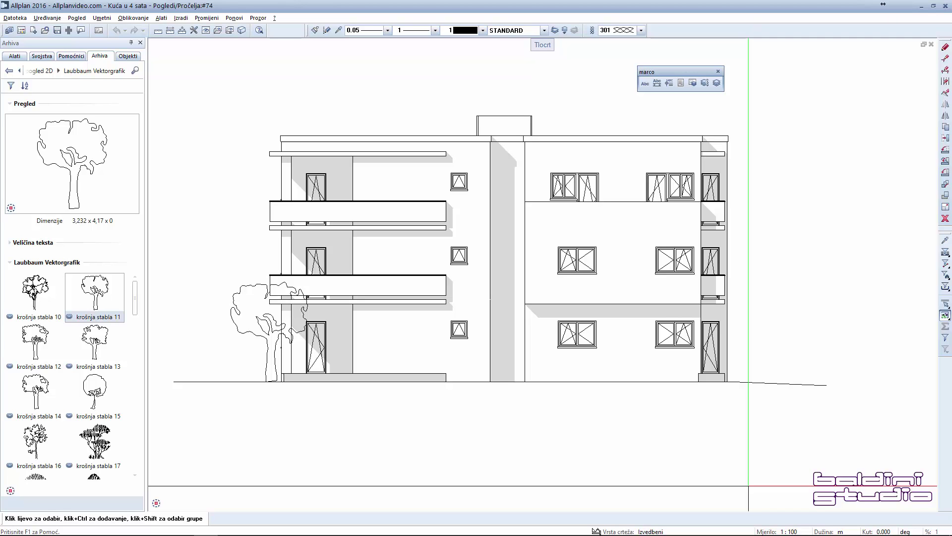
# Select section drawings 81 and 83 and start choosing their source drawings ('Izvorni crteži za presjek').
pyautogui.click(22, 30)
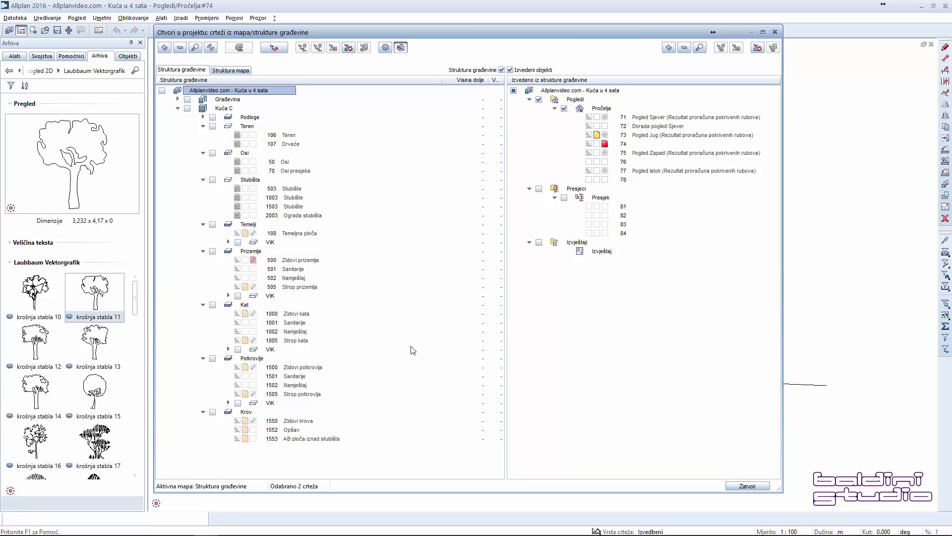
pyautogui.click(565, 108)
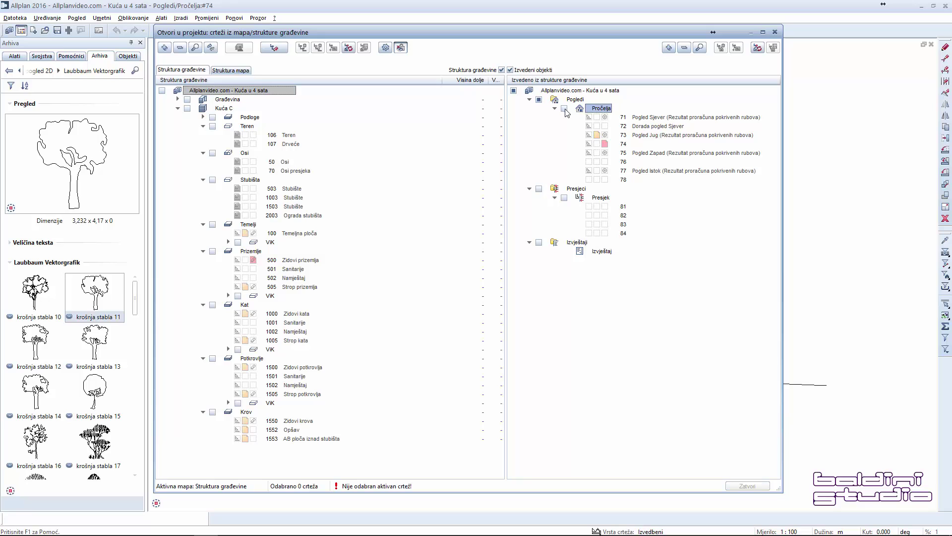
pyautogui.click(624, 207)
pyautogui.keyDown('ctrl'); pyautogui.click(625, 225); pyautogui.keyUp('ctrl')
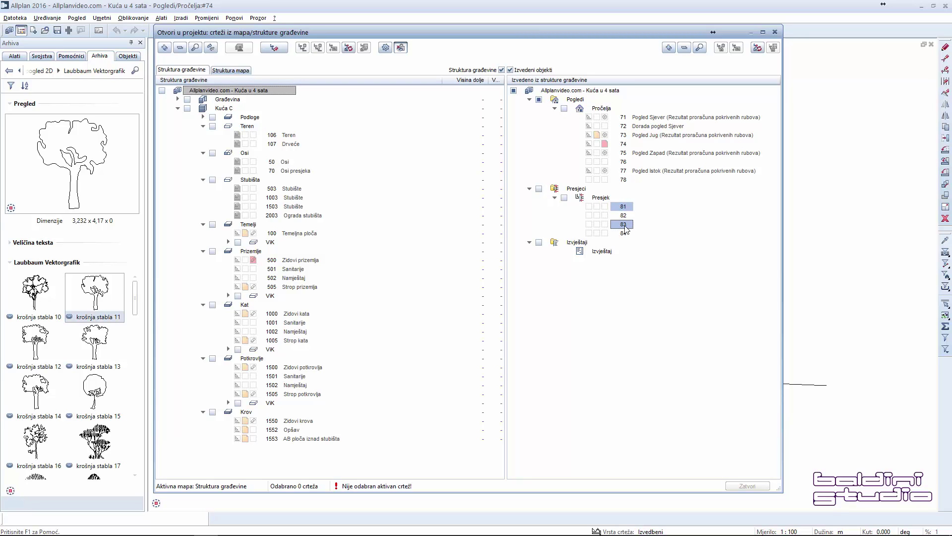
pyautogui.rightClick(623, 226)
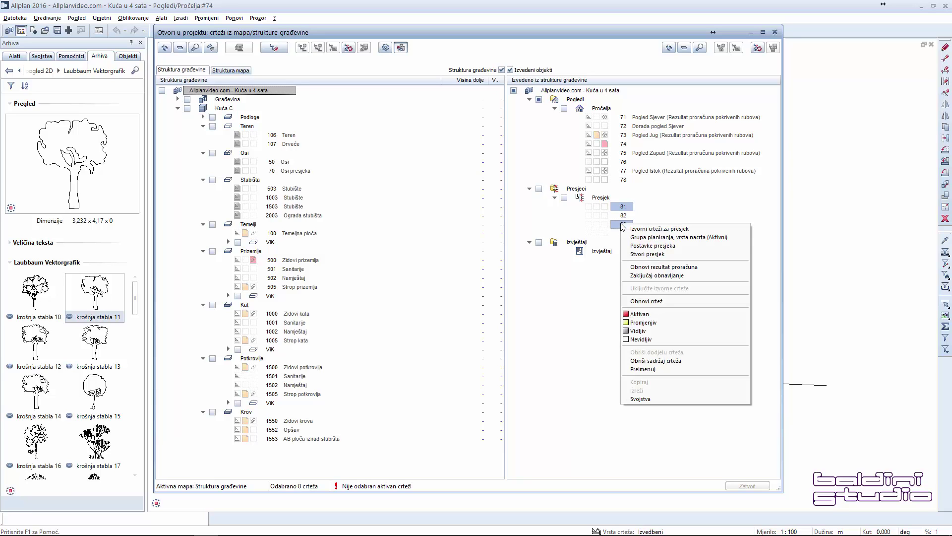
pyautogui.click(698, 229)
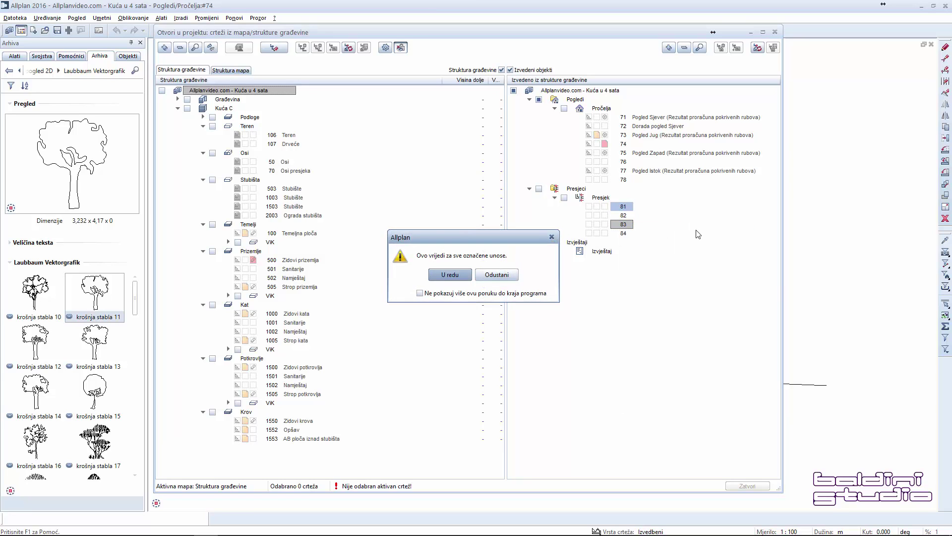
pyautogui.click(471, 275)
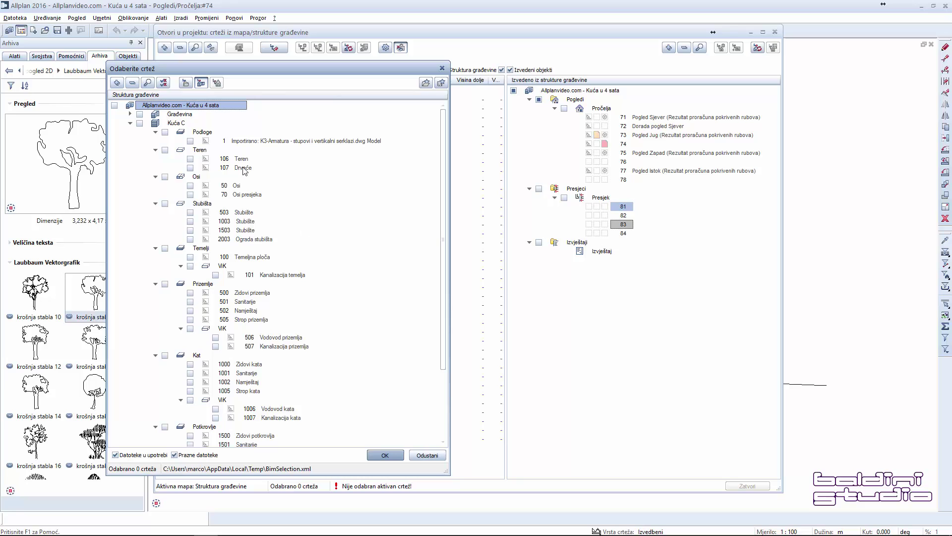
# Include Stubišta, 100 Temeljna ploča and Prizemlje drawings, excluding 502 Namještaj, 501 Sanitarije and ViK.
pyautogui.click(166, 205)
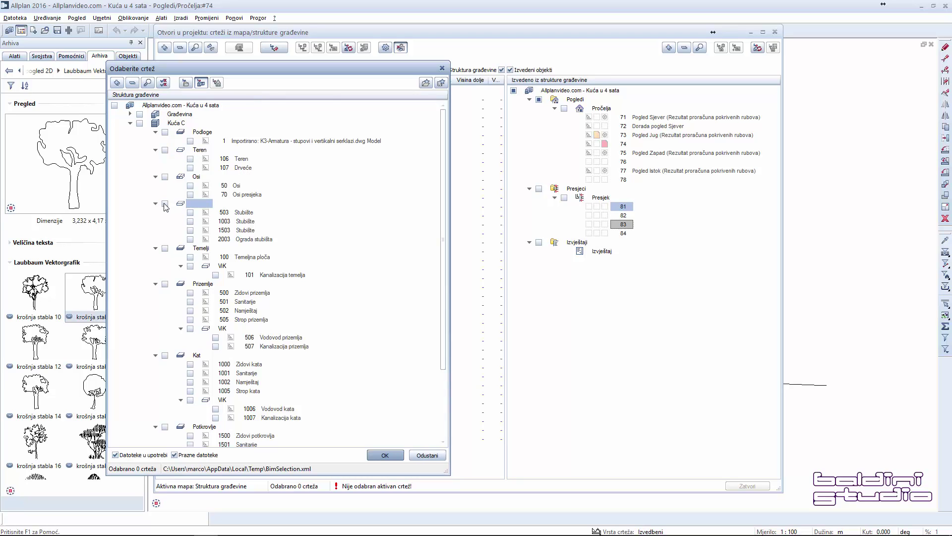
pyautogui.click(190, 257)
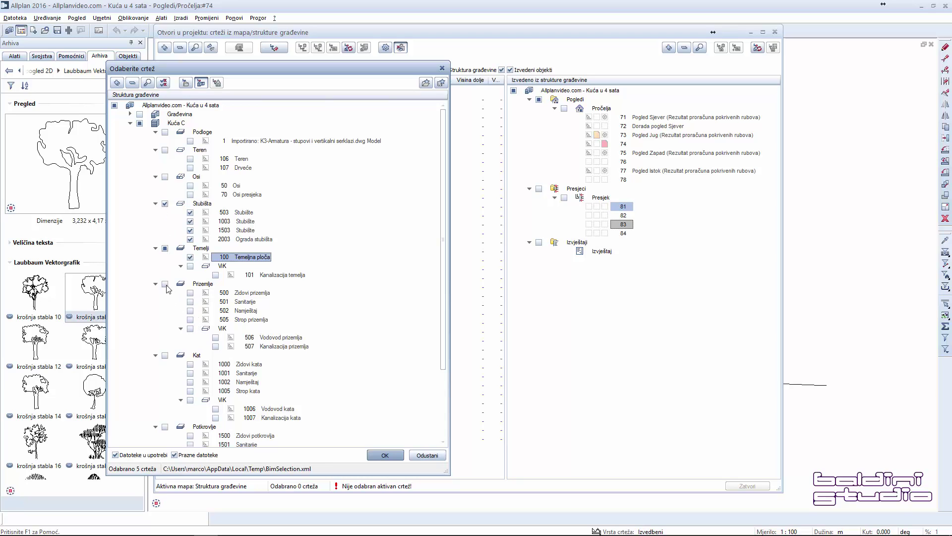
pyautogui.click(166, 285)
pyautogui.click(190, 310)
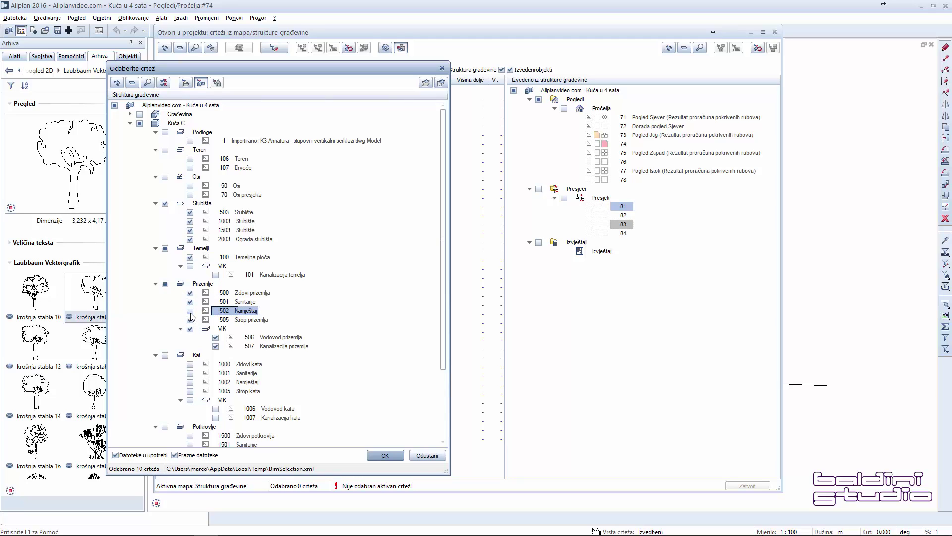
pyautogui.click(190, 329)
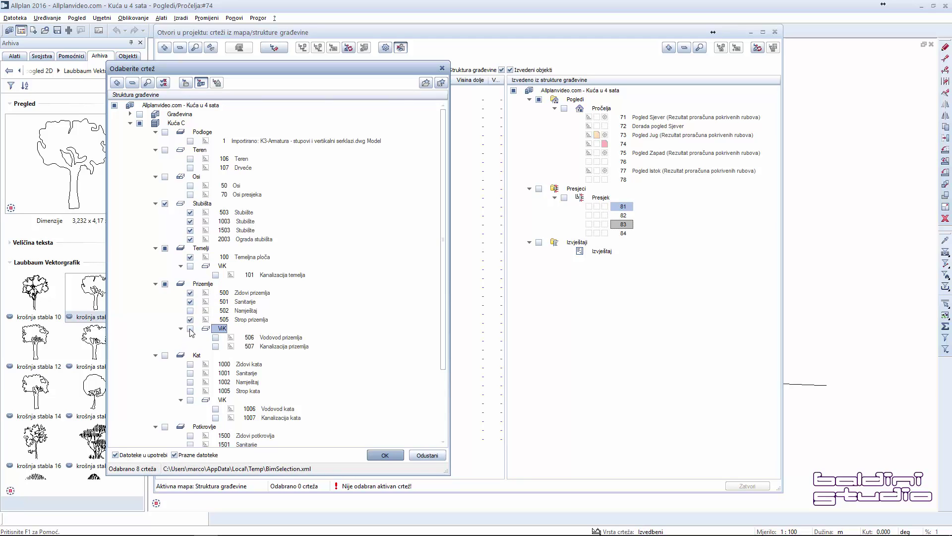
pyautogui.click(190, 302)
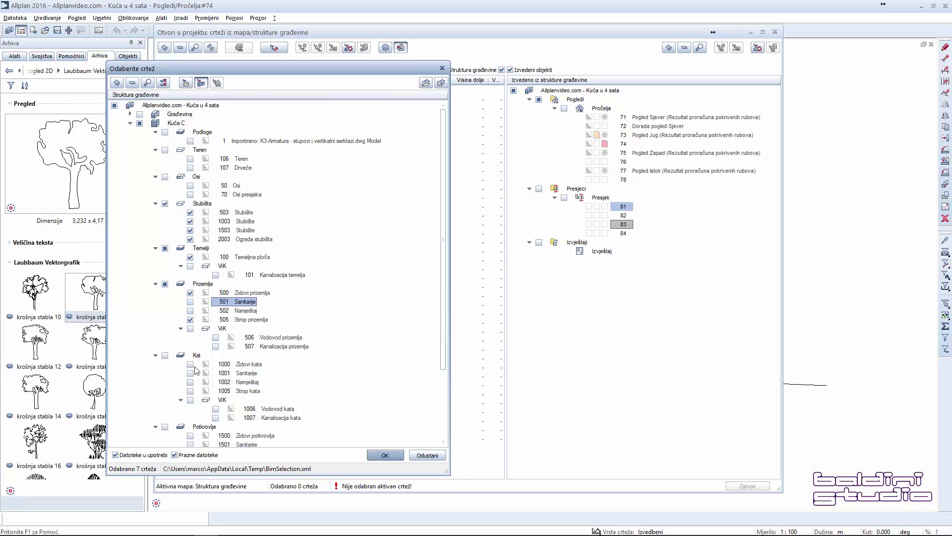
# Include Kat, Potkrovlje and Krov drawings, excluding their Namještaj, Sanitarije and ViK drawings.
pyautogui.click(165, 355)
pyautogui.click(222, 400)
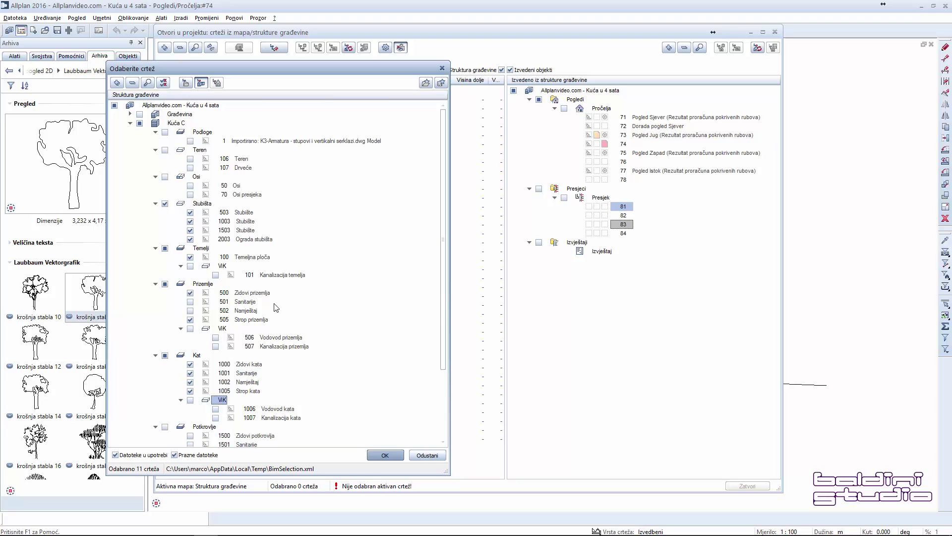
pyautogui.scroll(-3, 276, 306)
pyautogui.click(190, 293)
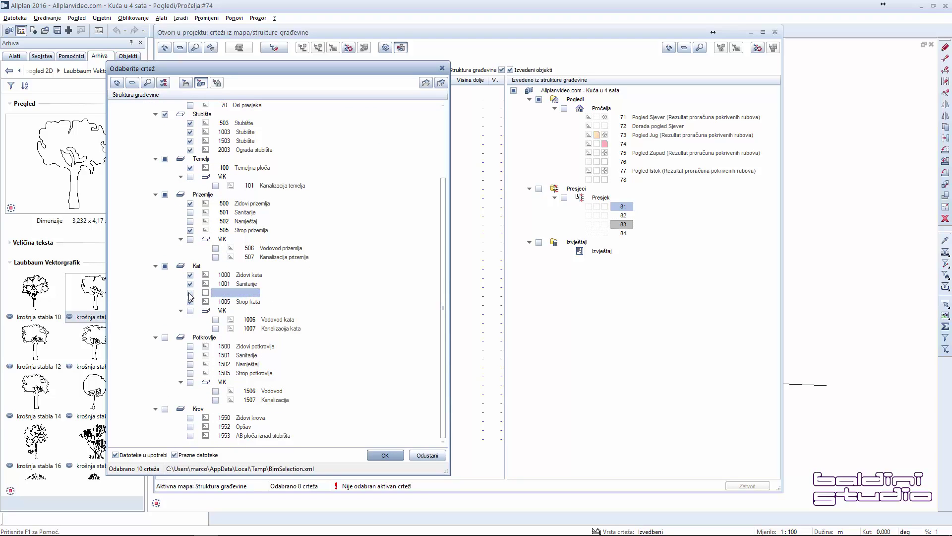
pyautogui.click(191, 284)
pyautogui.click(165, 337)
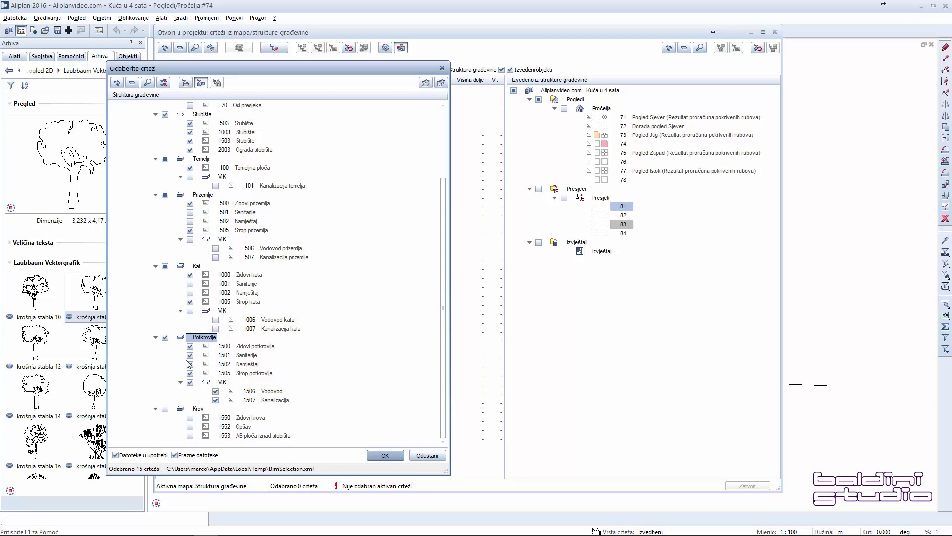
pyautogui.click(191, 355)
pyautogui.click(190, 382)
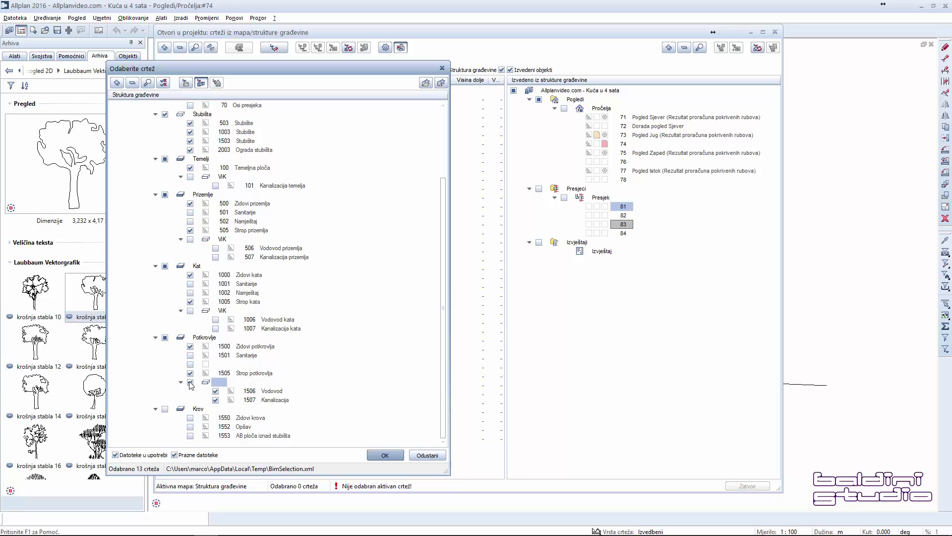
pyautogui.click(165, 409)
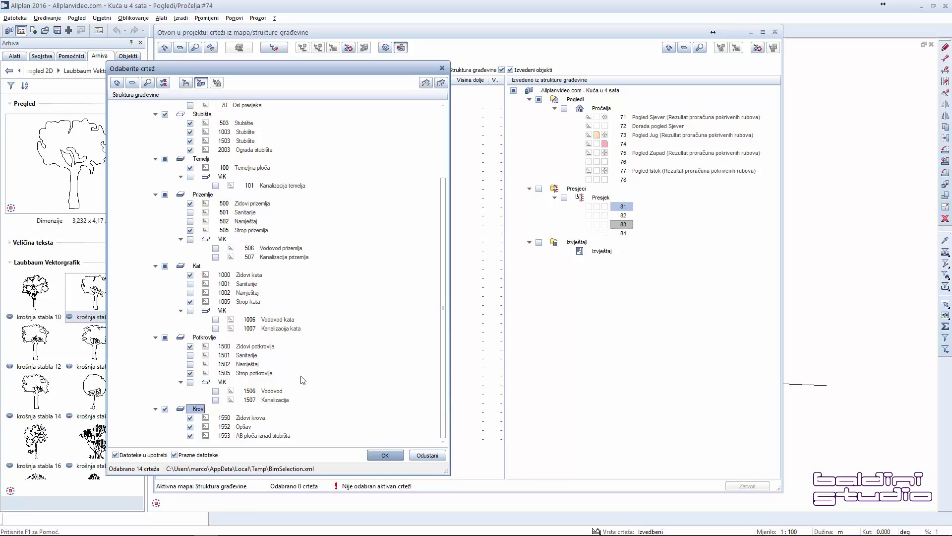
# Confirm the source drawings and generate section 70 A into drawing 81 via 'Stvori presjek'.
pyautogui.click(386, 455)
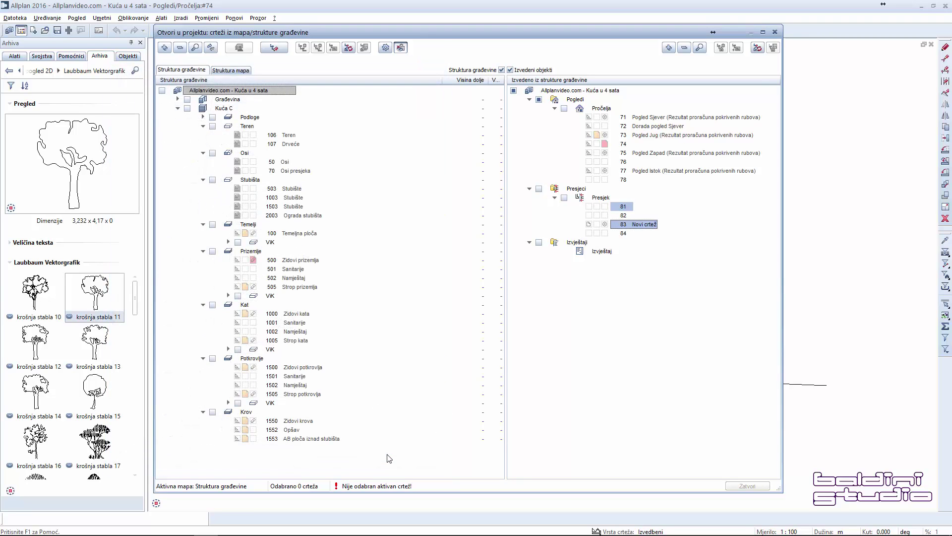
pyautogui.click(623, 215)
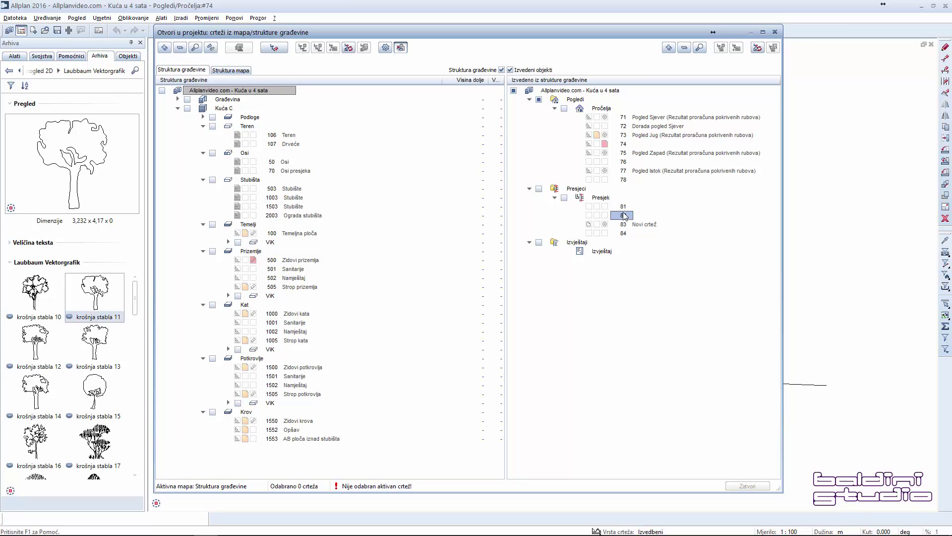
pyautogui.moveTo(624, 215); pyautogui.dragTo(624, 209)
pyautogui.rightClick(624, 208)
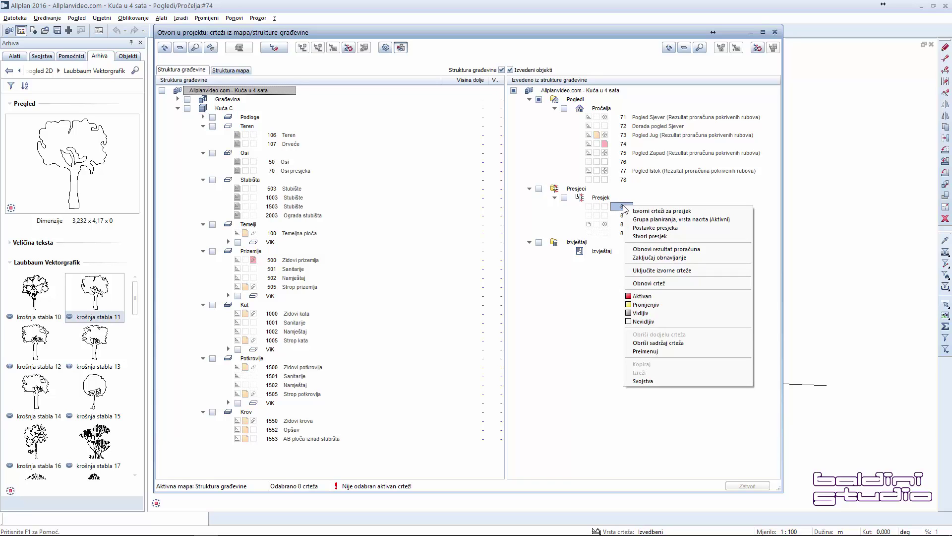
pyautogui.click(649, 236)
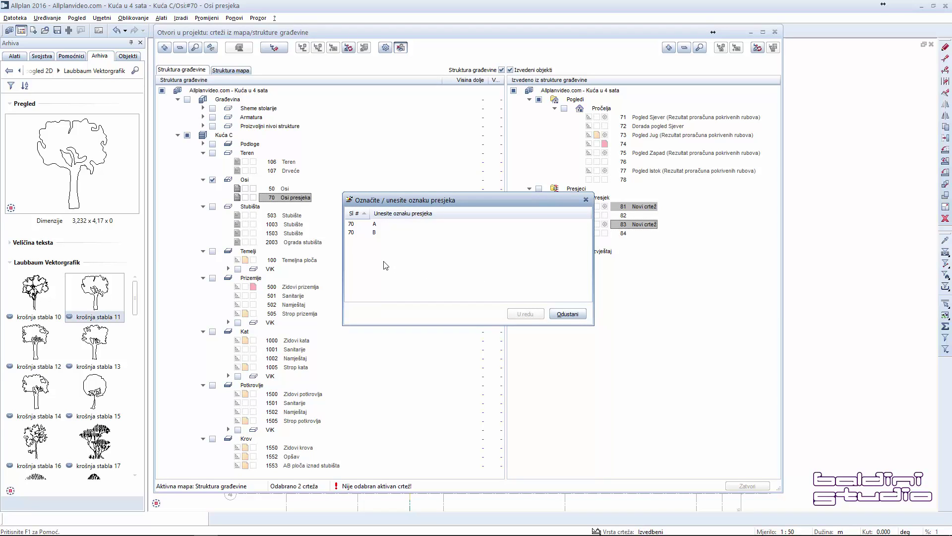
pyautogui.click(378, 226)
pyautogui.click(526, 314)
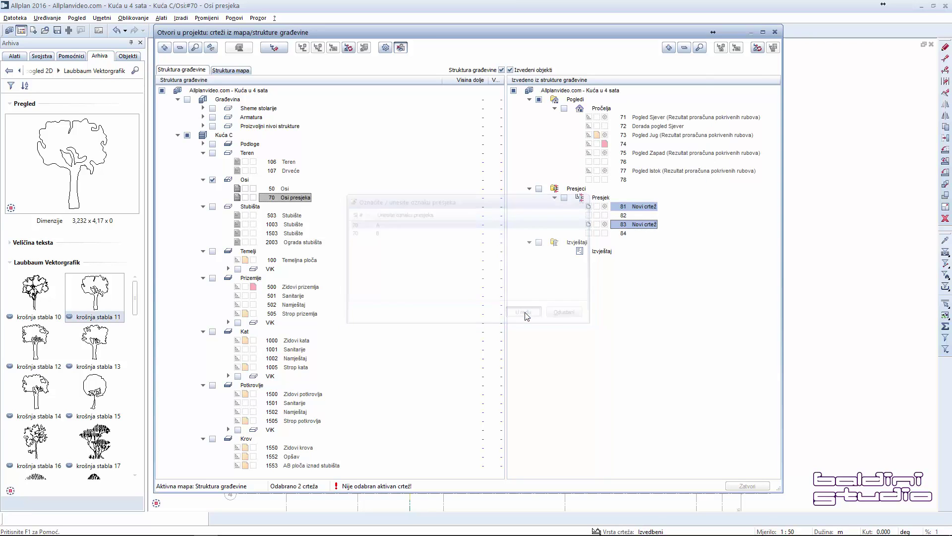
# Generate section 70 B into drawing 83 via 'Stvori presjek'.
pyautogui.rightClick(633, 225)
pyautogui.press('Escape')
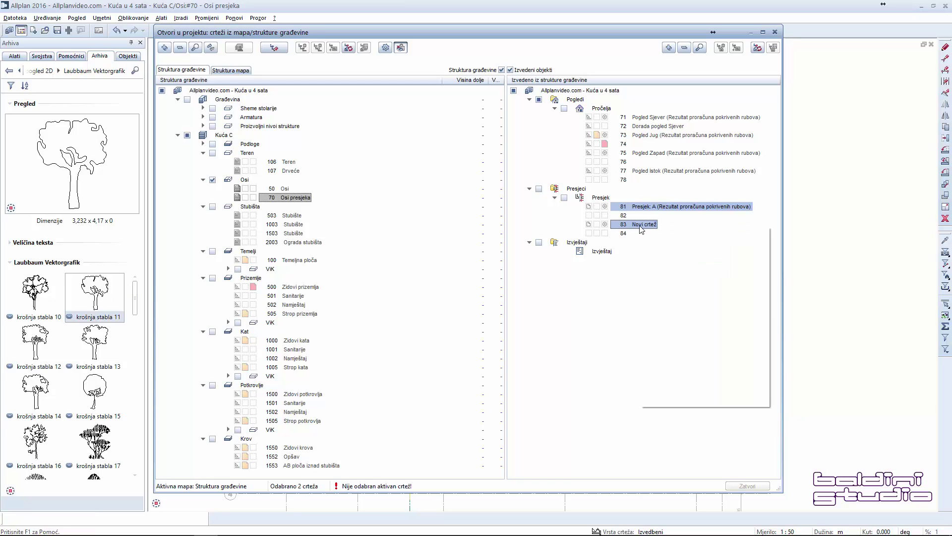
pyautogui.rightClick(640, 226)
pyautogui.click(667, 257)
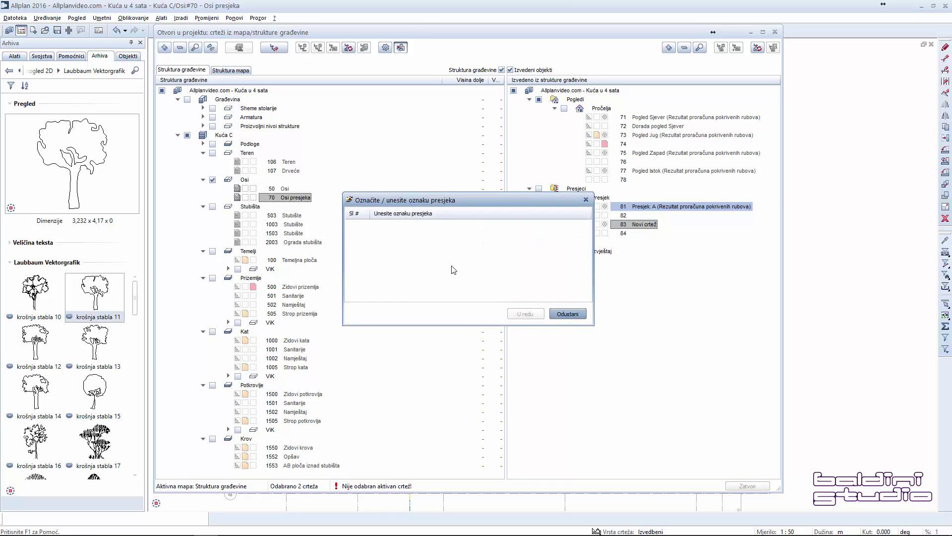
pyautogui.click(375, 232)
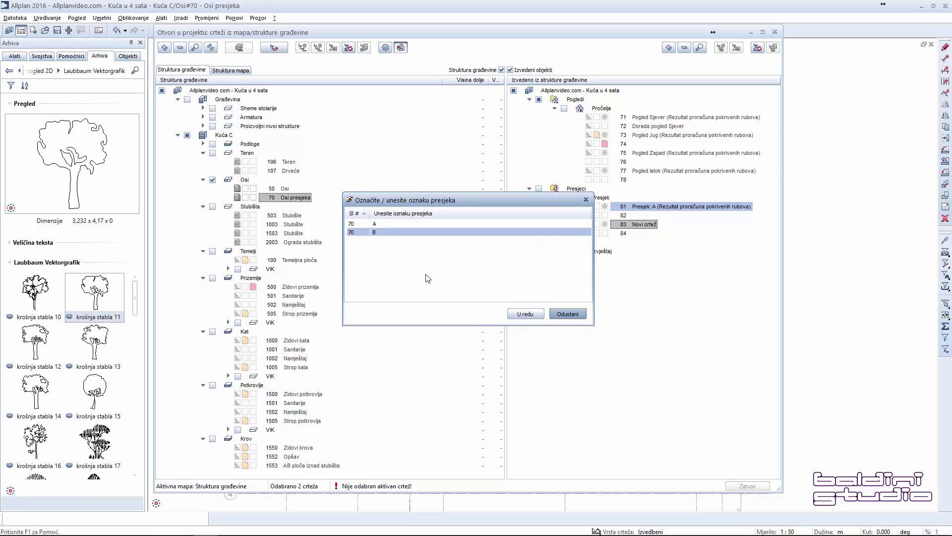
pyautogui.click(527, 315)
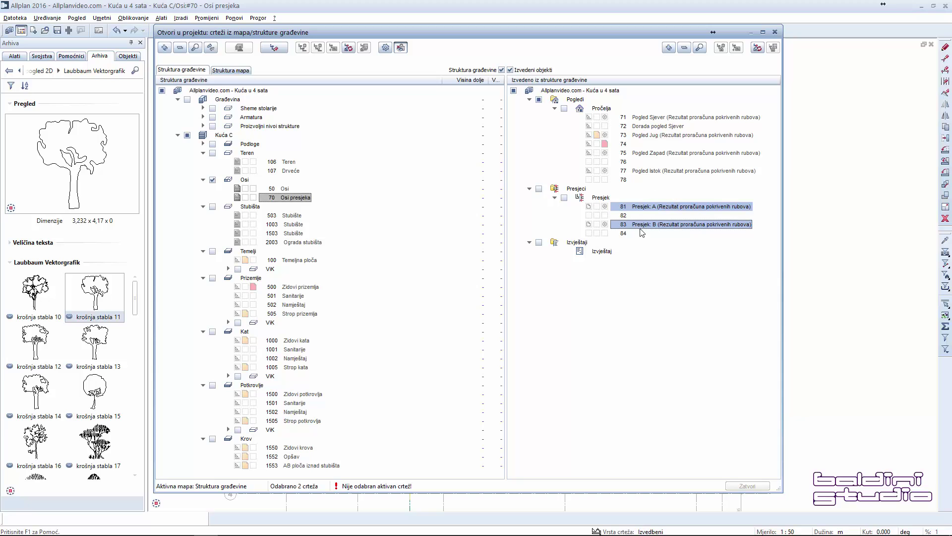
# Open section A drawing 81 and inspect its walls and floor lines.
pyautogui.doubleClick(623, 207)
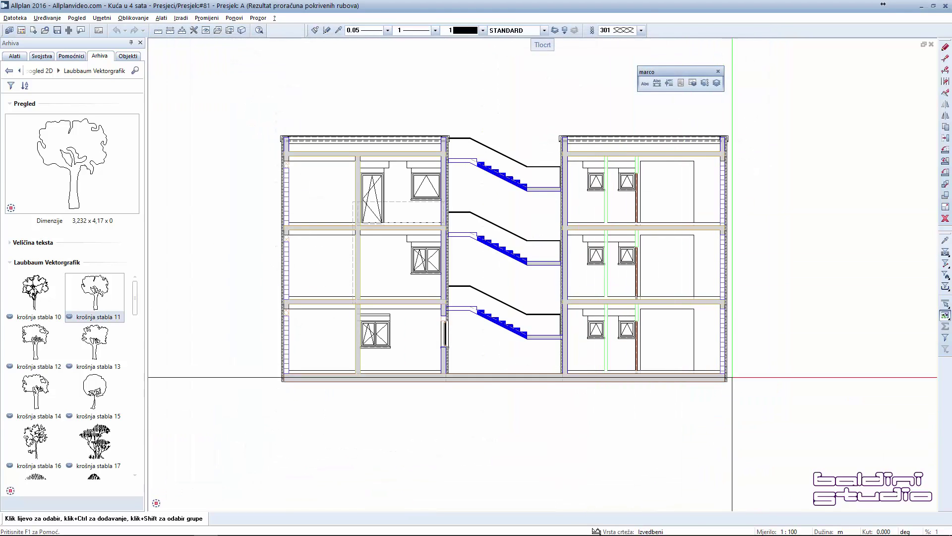
pyautogui.click(725, 340)
pyautogui.press('Escape')
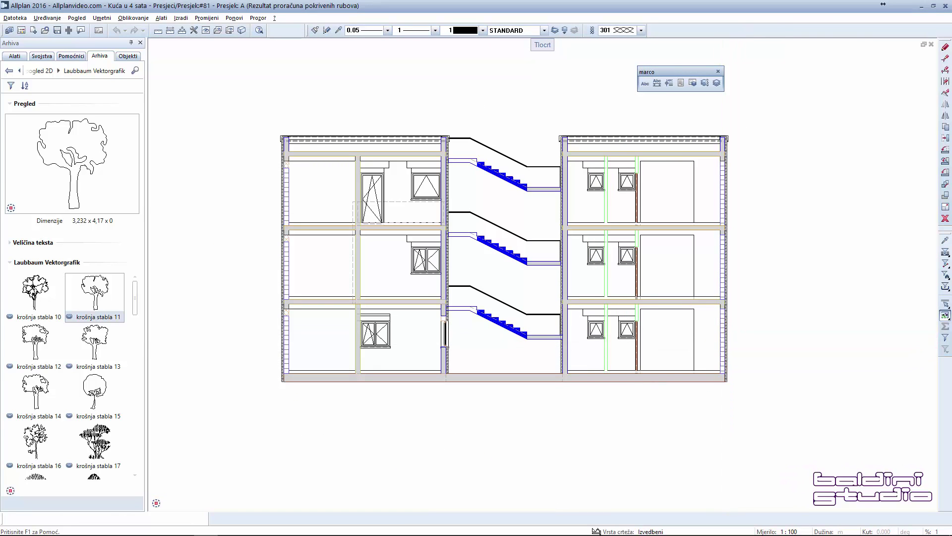
pyautogui.scroll(5, 738, 332)
pyautogui.scroll(-5, 757, 317)
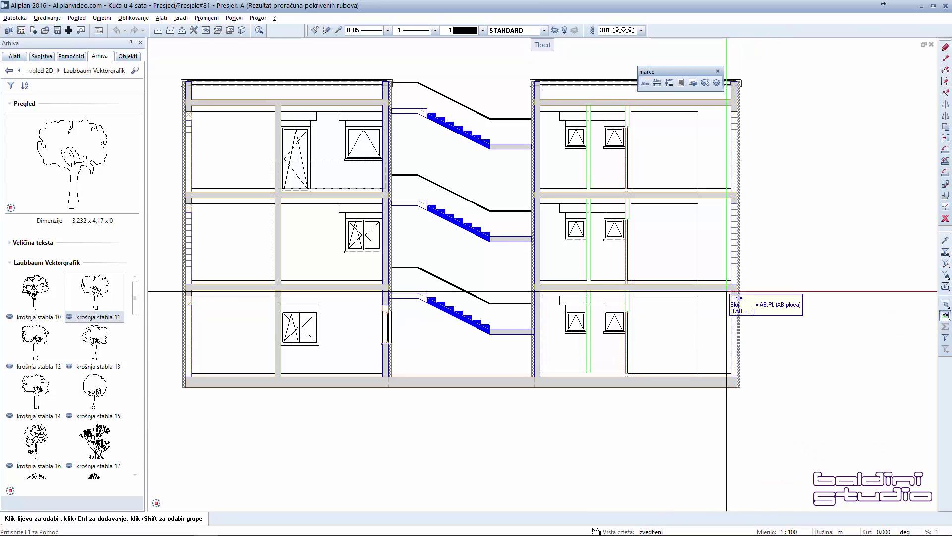
pyautogui.click(719, 282)
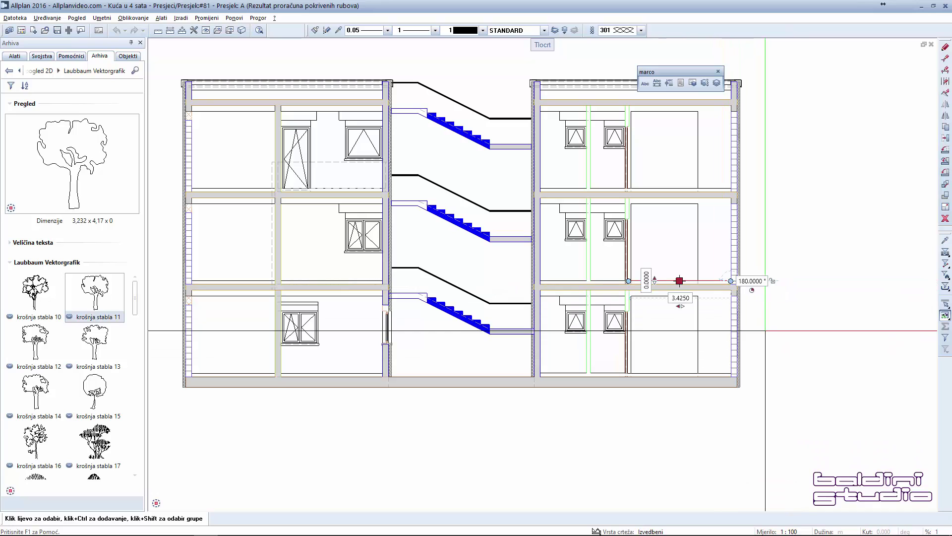
pyautogui.press('Delete')
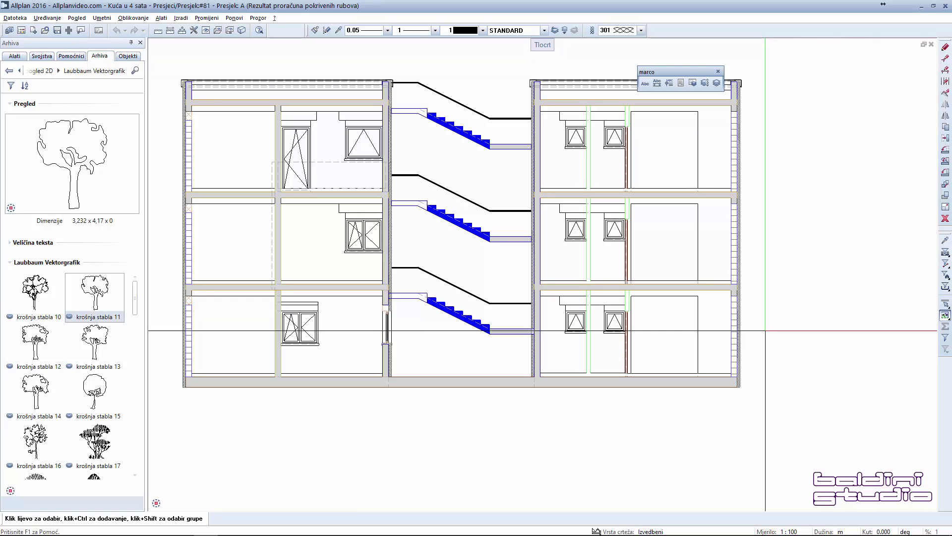
# Open 'Postavke presjeka' for both section drawings 81 and 83.
pyautogui.press('F2')
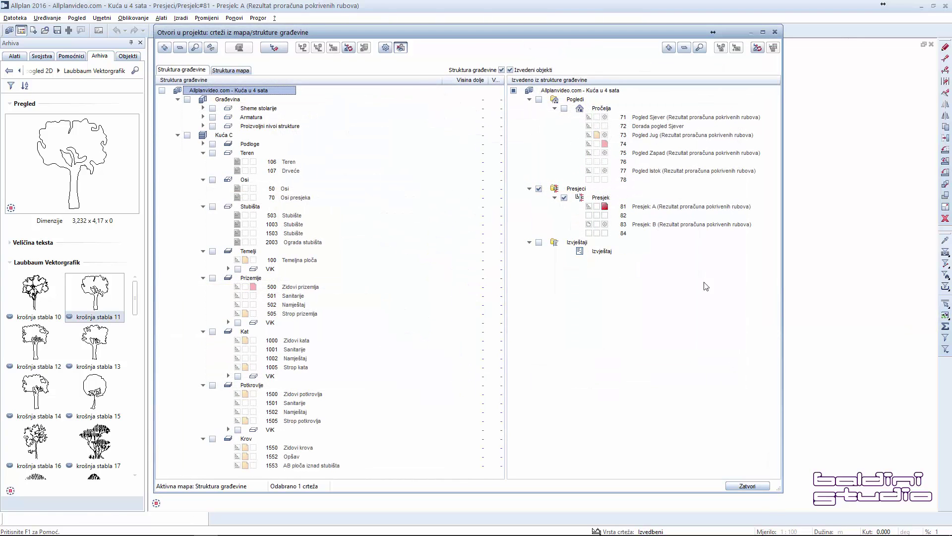
pyautogui.moveTo(624, 206); pyautogui.dragTo(626, 228)
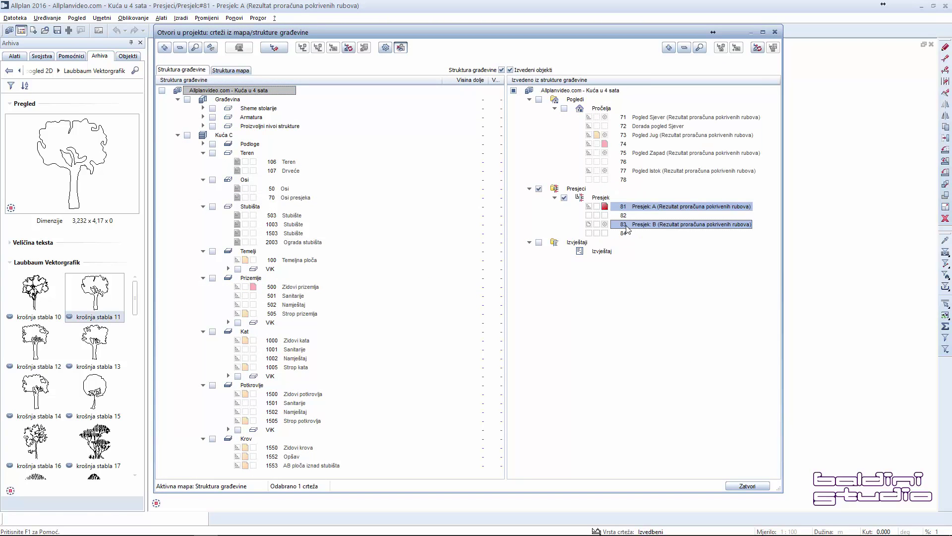
pyautogui.rightClick(626, 228)
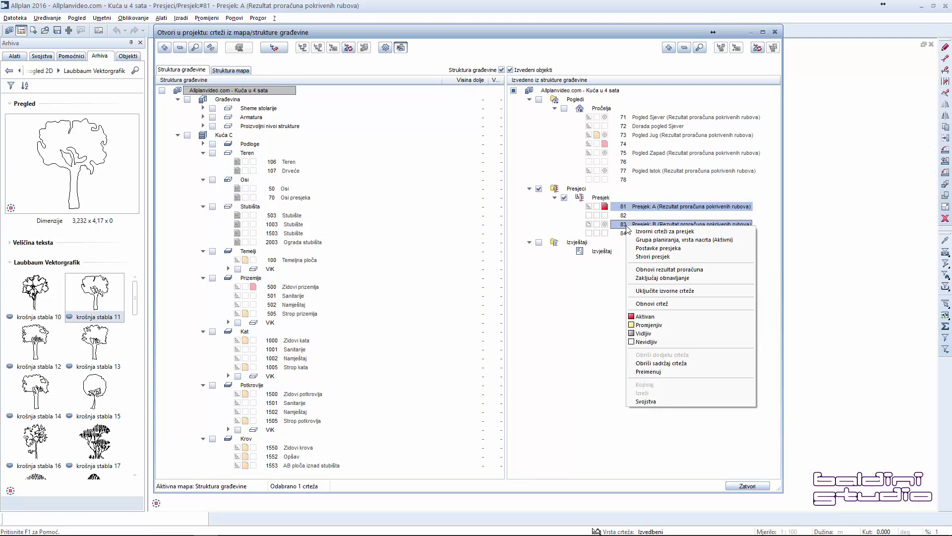
pyautogui.click(656, 248)
# Switch off 'Prikaži skrivene rubove' and bring up the Arhit.. hidden-line settings.
pyautogui.click(455, 276)
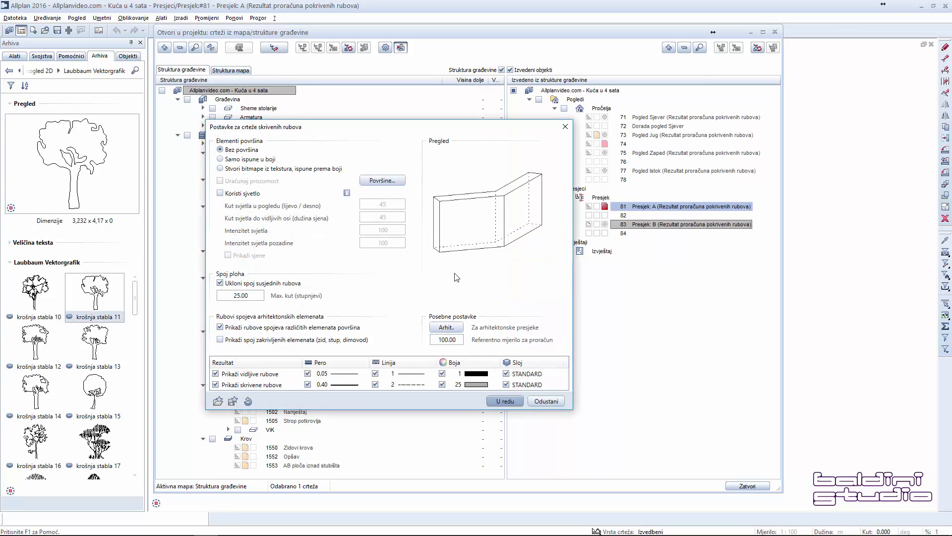
pyautogui.click(215, 386)
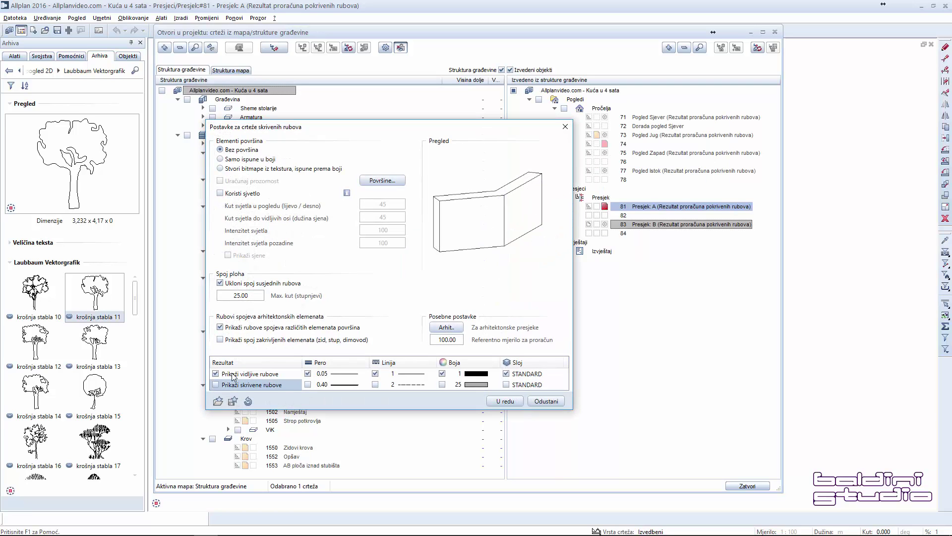
pyautogui.click(445, 329)
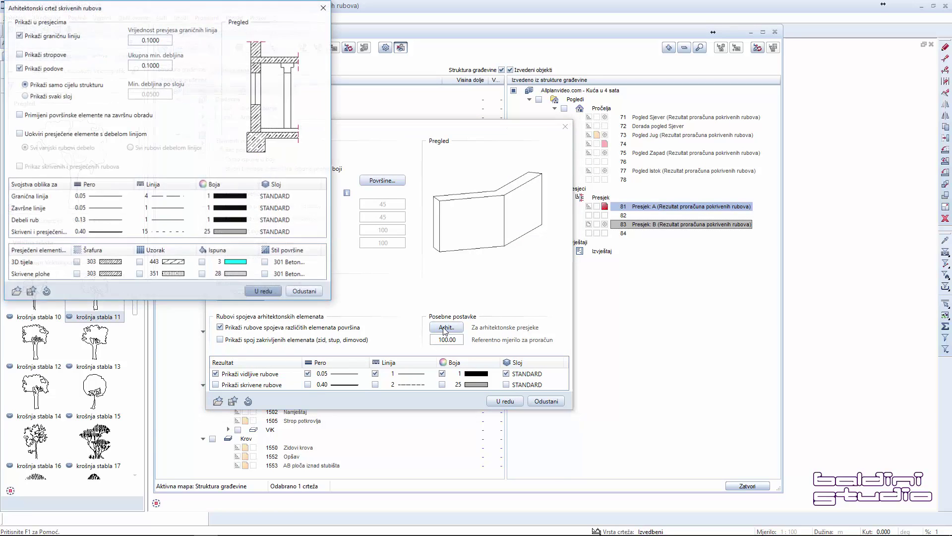
# Set boundary line overhang to 1.0000 and total minimum thickness to 0.05.
pyautogui.moveTo(190, 8); pyautogui.dragTo(395, 131)
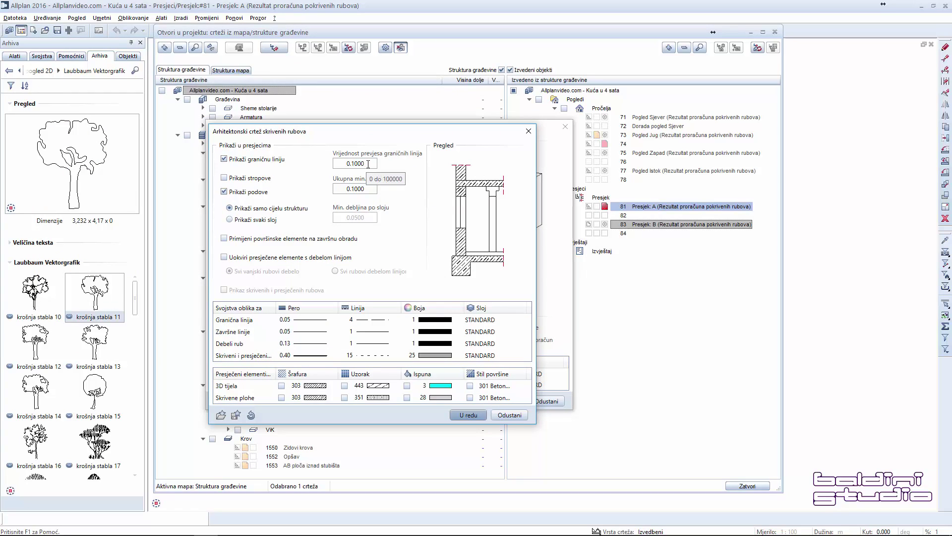
pyautogui.moveTo(370, 164); pyautogui.dragTo(331, 166)
pyautogui.write('1')
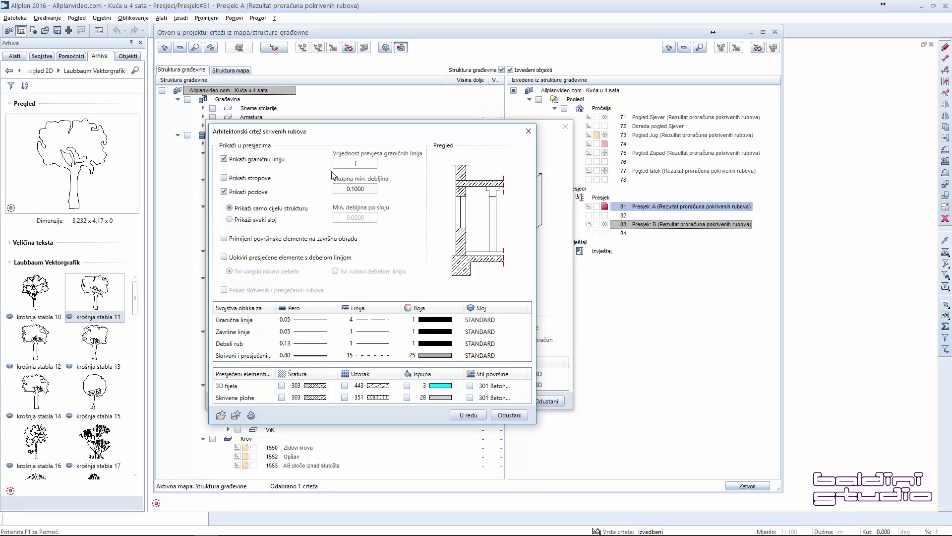
pyautogui.doubleClick(355, 189)
pyautogui.click(353, 189)
pyautogui.doubleClick(362, 189)
pyautogui.write('0.0')
# Show every layer at 0.0100 minimum thickness, apply surface elements, and outline cut elements thick.
pyautogui.click(254, 222)
pyautogui.moveTo(356, 218); pyautogui.dragTo(369, 216)
pyautogui.write('1')
pyautogui.click(296, 240)
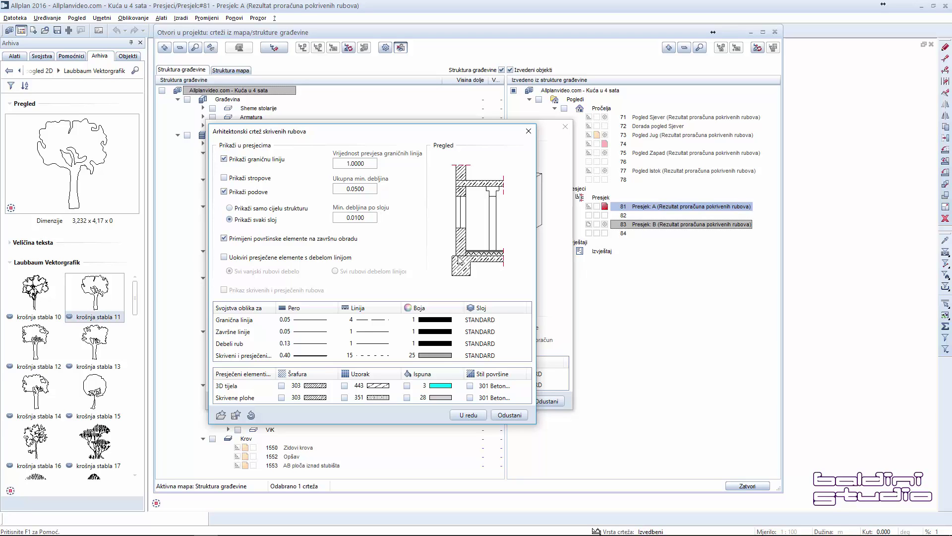
pyautogui.click(280, 258)
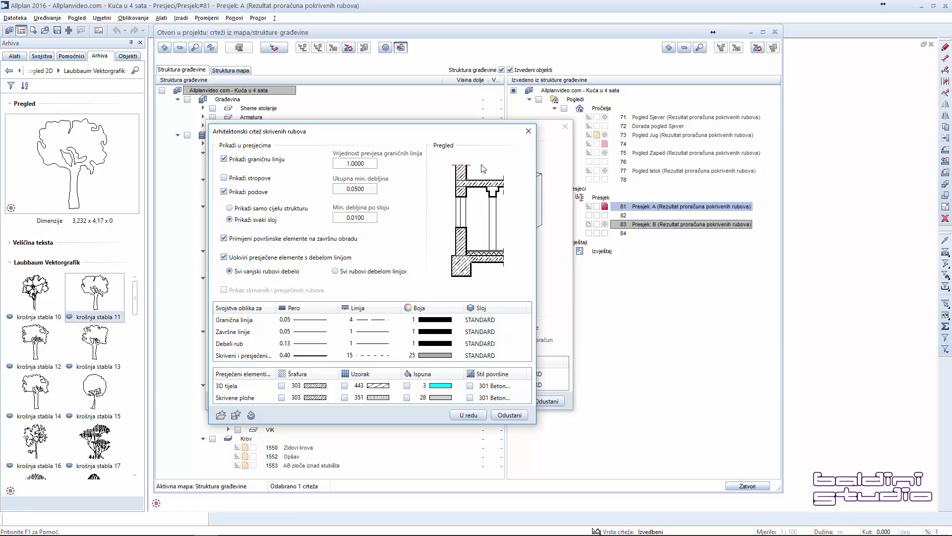
# Assign layer OSI_PRESJE (BS - Osi > OSNE LINIJE) to the boundary line.
pyautogui.click(490, 320)
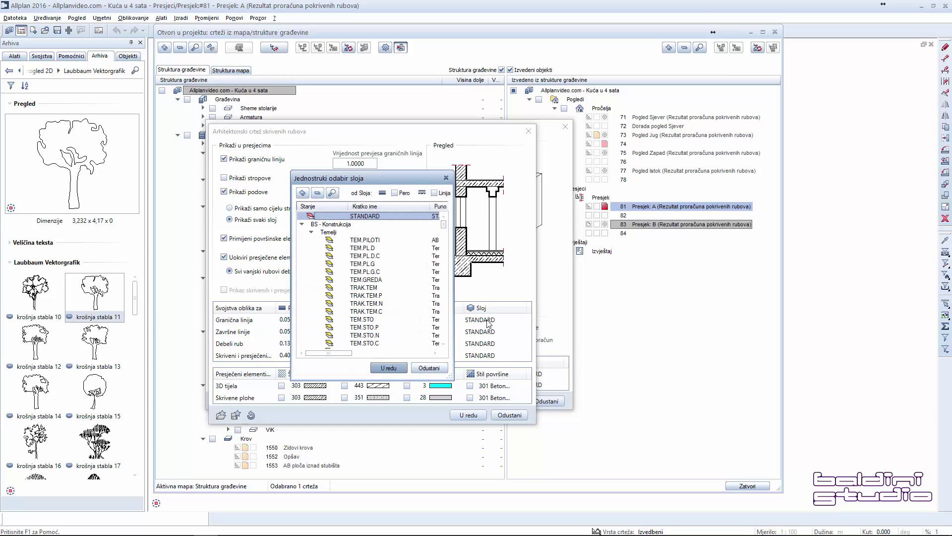
pyautogui.click(317, 193)
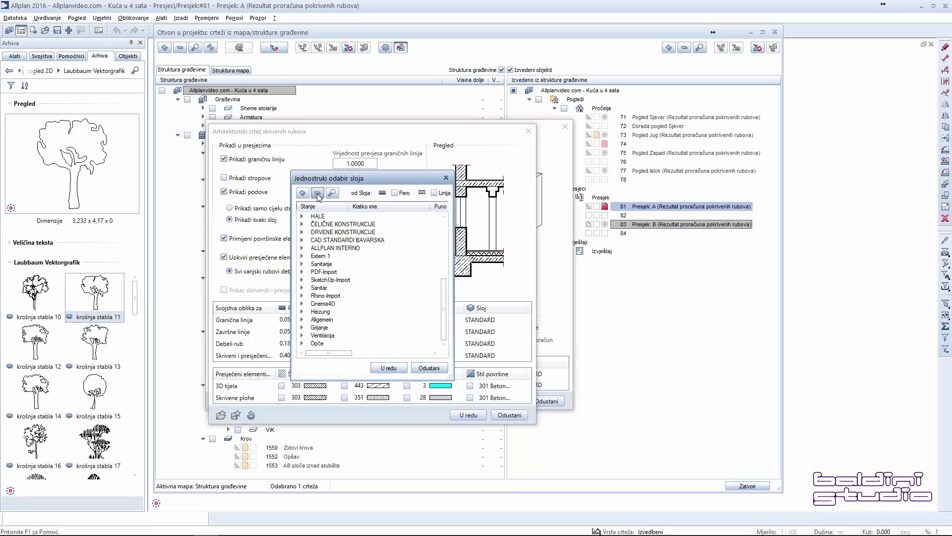
pyautogui.moveTo(444, 327); pyautogui.dragTo(454, 240)
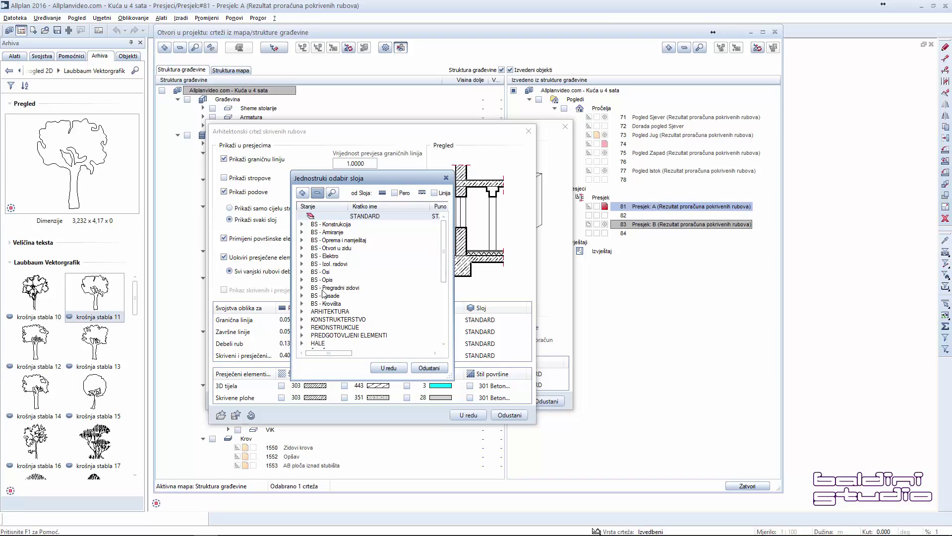
pyautogui.click(302, 272)
pyautogui.click(312, 280)
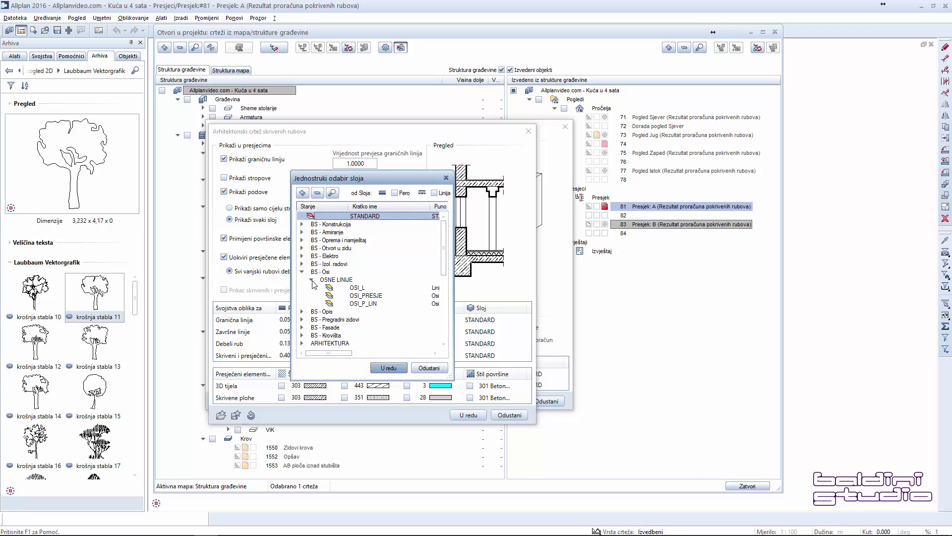
pyautogui.moveTo(448, 378); pyautogui.dragTo(720, 436)
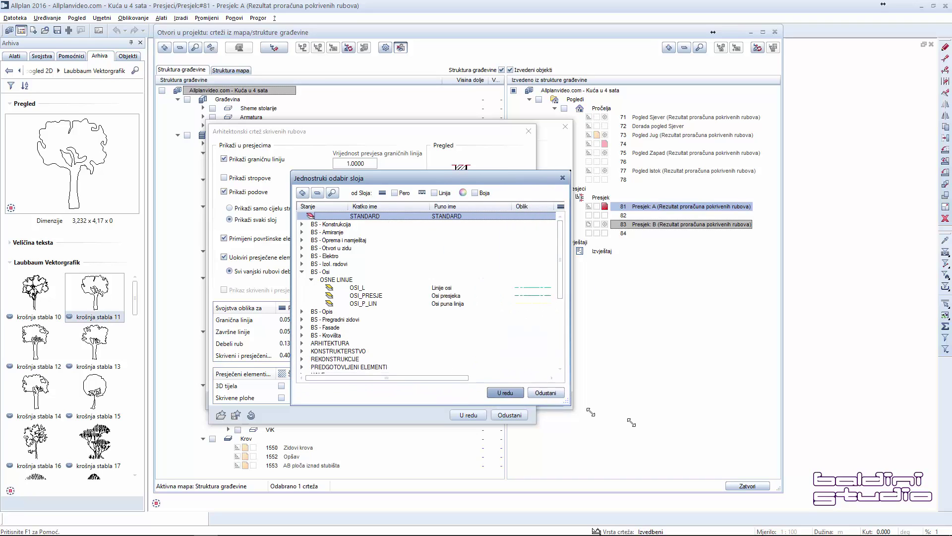
pyautogui.click(395, 193)
pyautogui.click(435, 193)
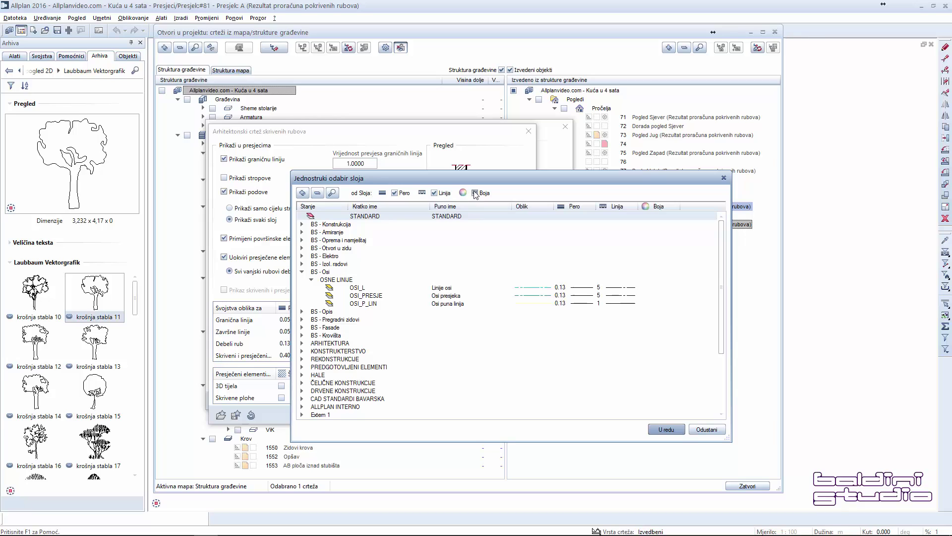
pyautogui.click(475, 193)
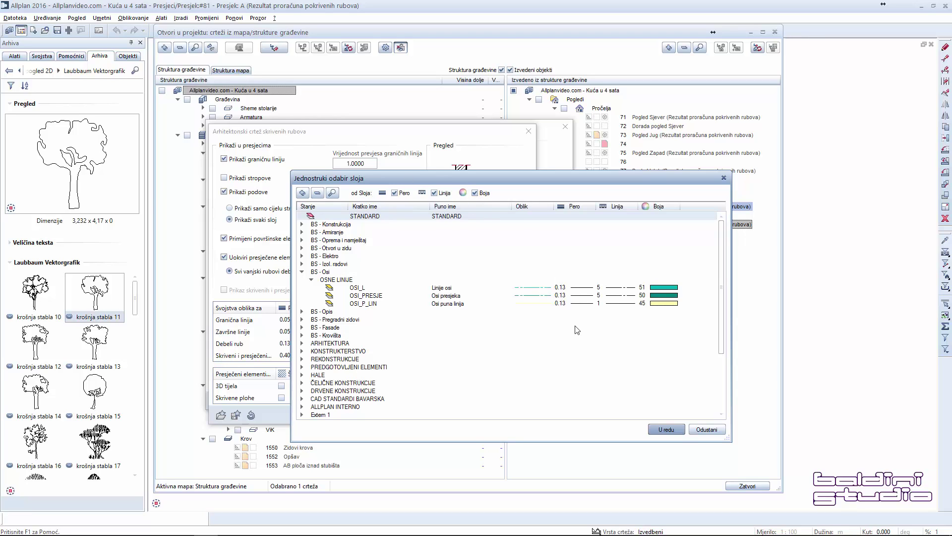
pyautogui.doubleClick(362, 296)
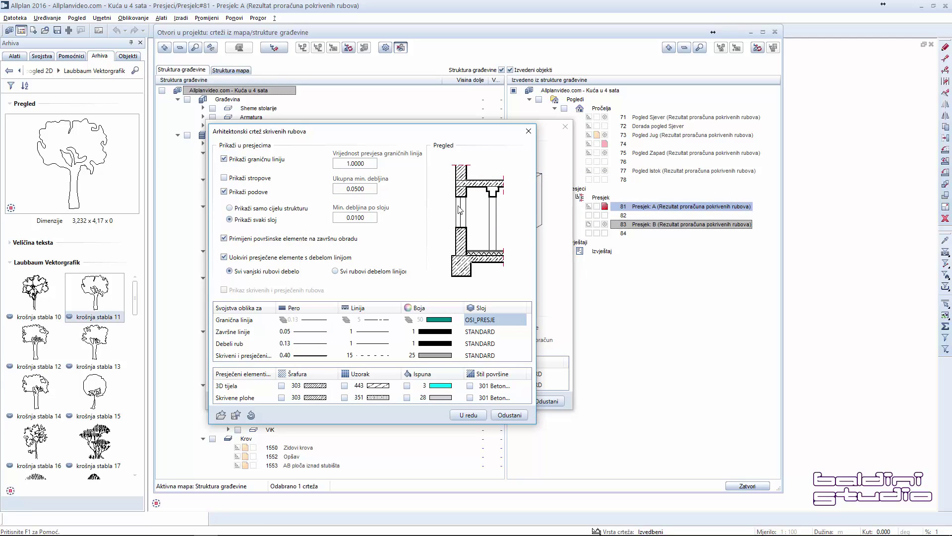
# Assign layer POG_PUNO from BS - Opis > Presjek to the end lines.
pyautogui.click(478, 332)
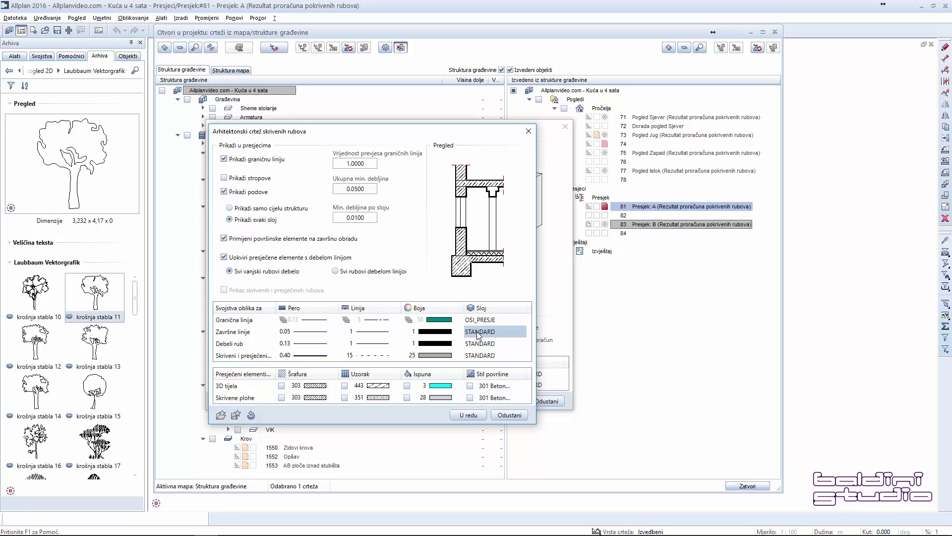
pyautogui.click(479, 333)
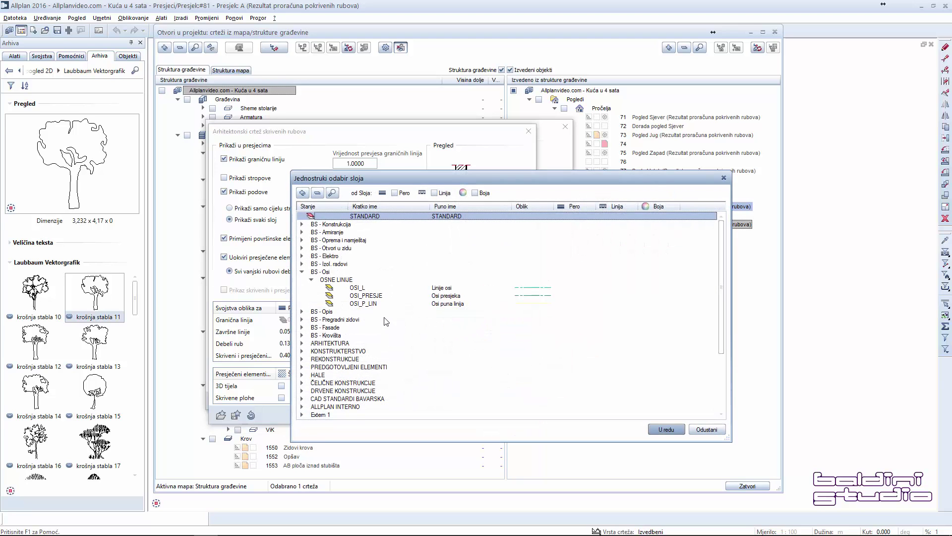
pyautogui.click(302, 311)
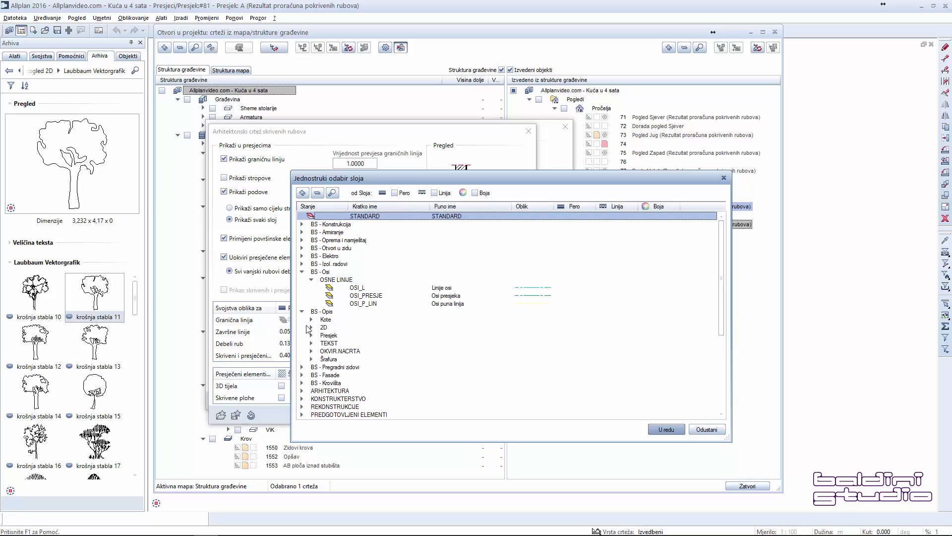
pyautogui.click(311, 335)
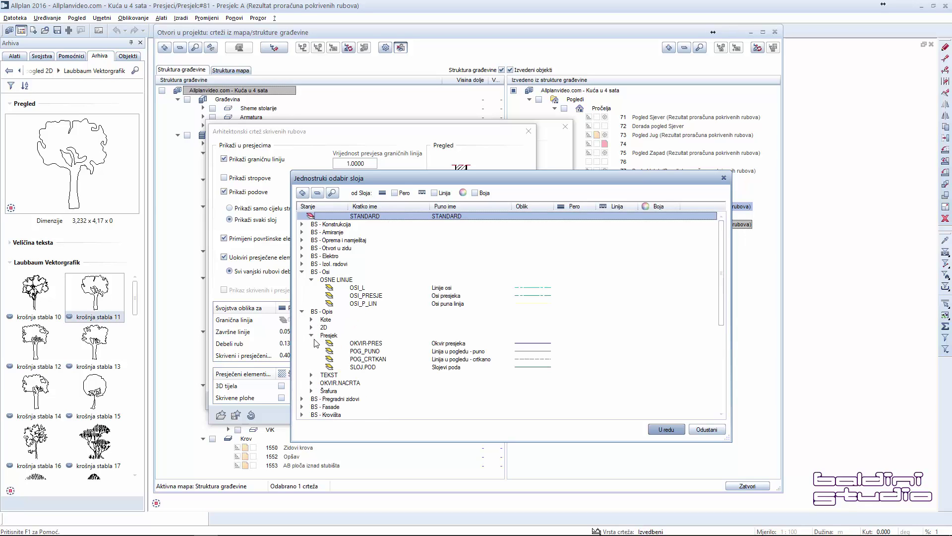
pyautogui.click(394, 193)
pyautogui.click(435, 193)
pyautogui.click(475, 193)
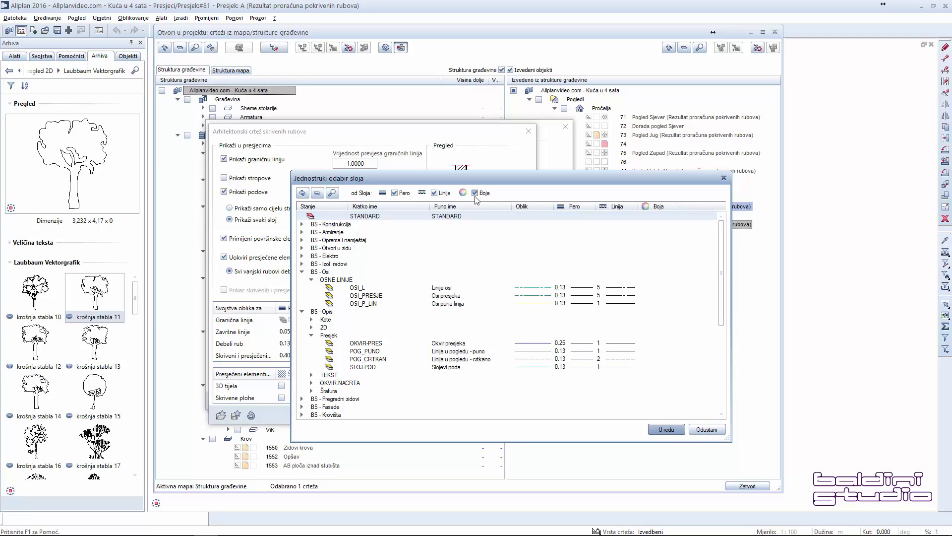
pyautogui.doubleClick(362, 351)
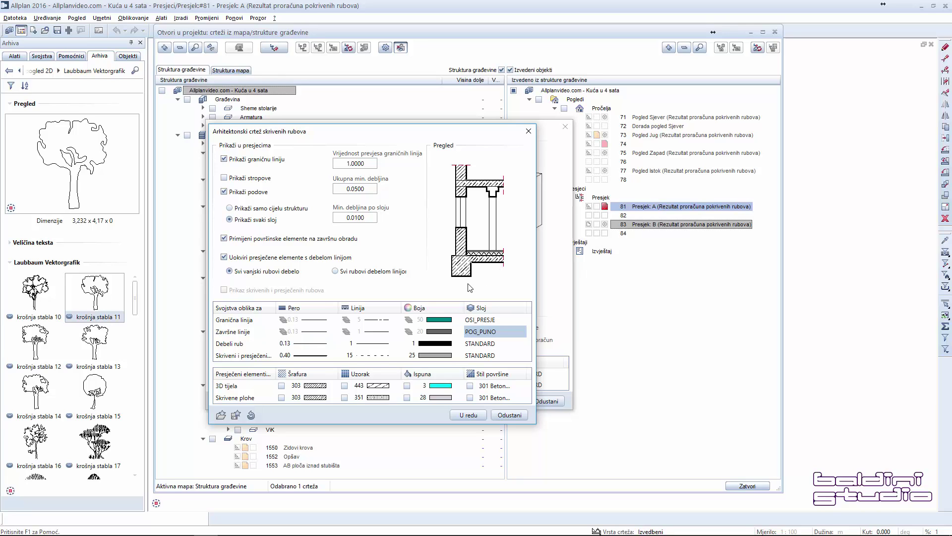
# Assign layer OKVIR-PRES to the thick edge.
pyautogui.click(481, 343)
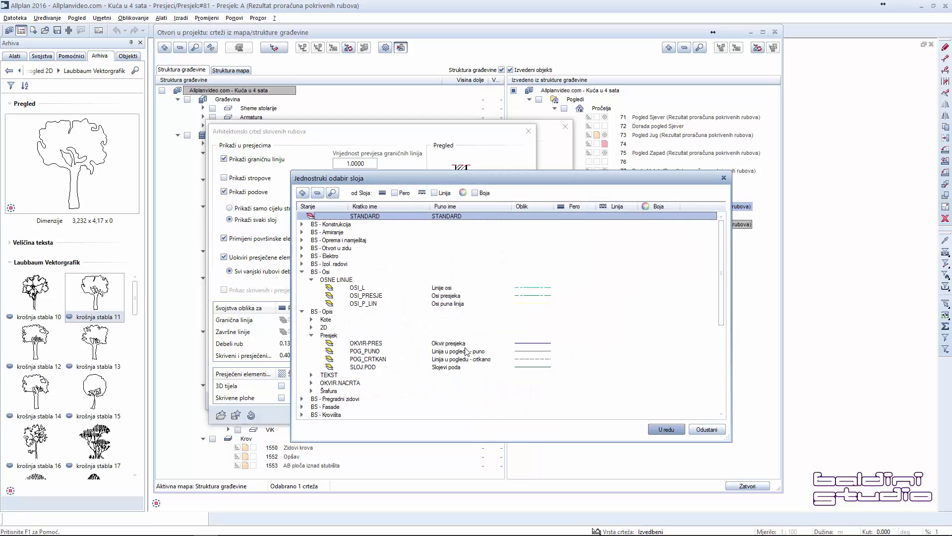
pyautogui.click(395, 193)
pyautogui.click(438, 195)
pyautogui.click(476, 193)
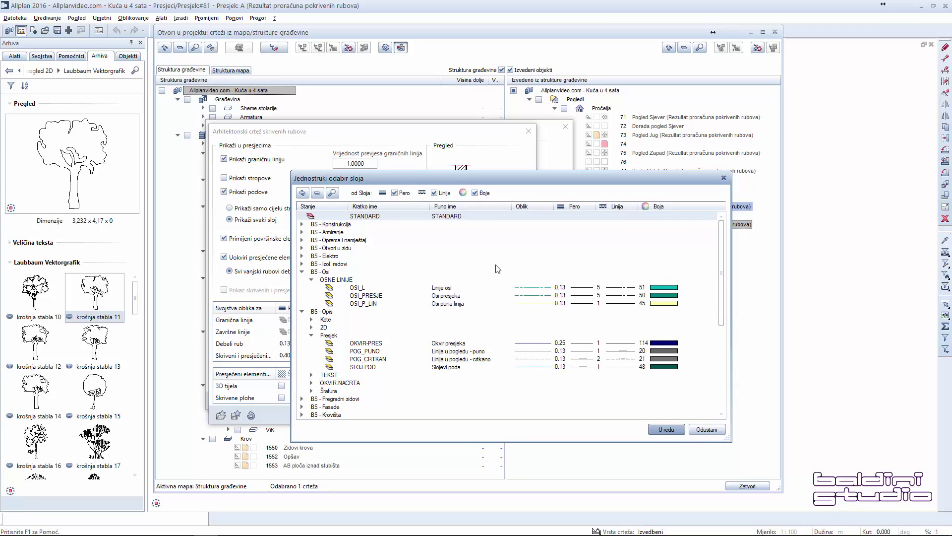
pyautogui.doubleClick(361, 343)
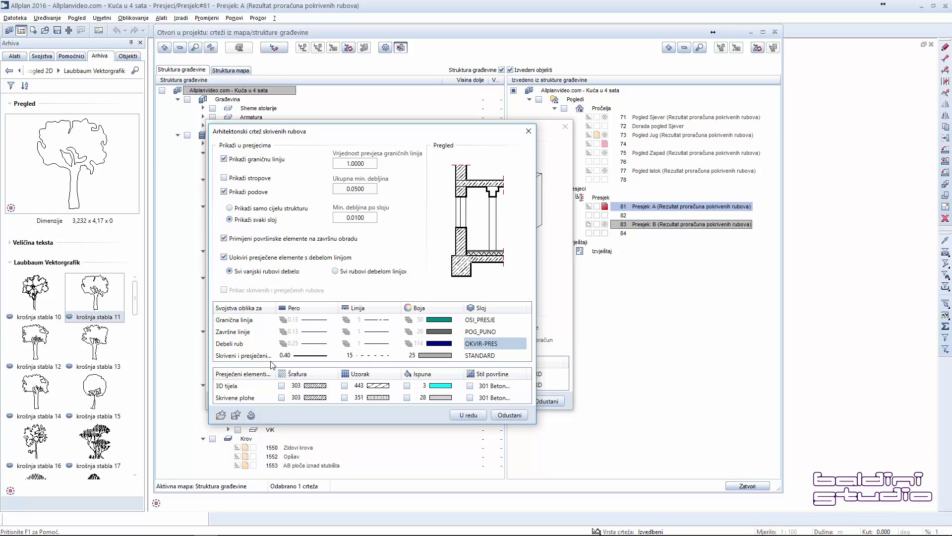
# Assign layer POG_CRTKAN to the hidden and cut lines (Skriveni i presječeni).
pyautogui.click(485, 356)
pyautogui.click(485, 356)
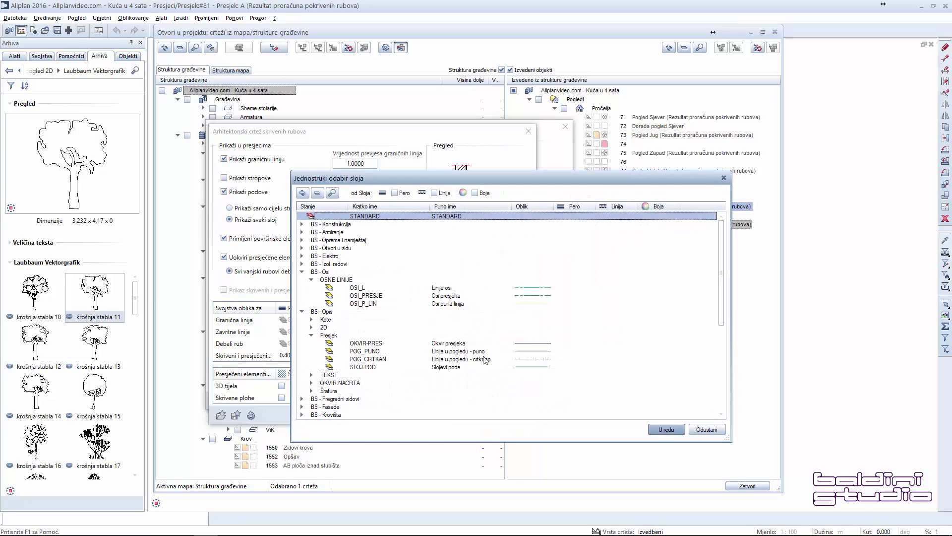
pyautogui.doubleClick(372, 360)
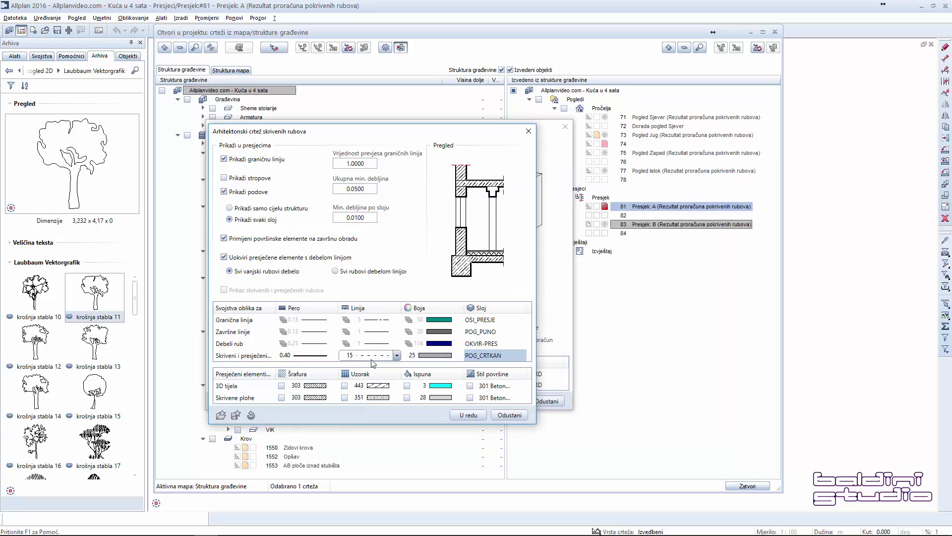
# Confirm both hidden-line settings dialogs and regenerate the Presjek building sections.
pyautogui.click(472, 415)
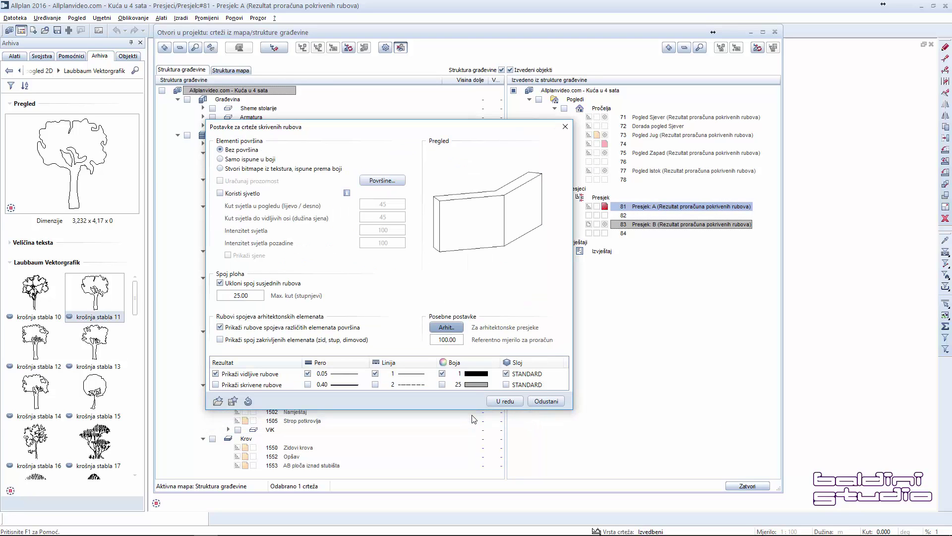
pyautogui.click(505, 400)
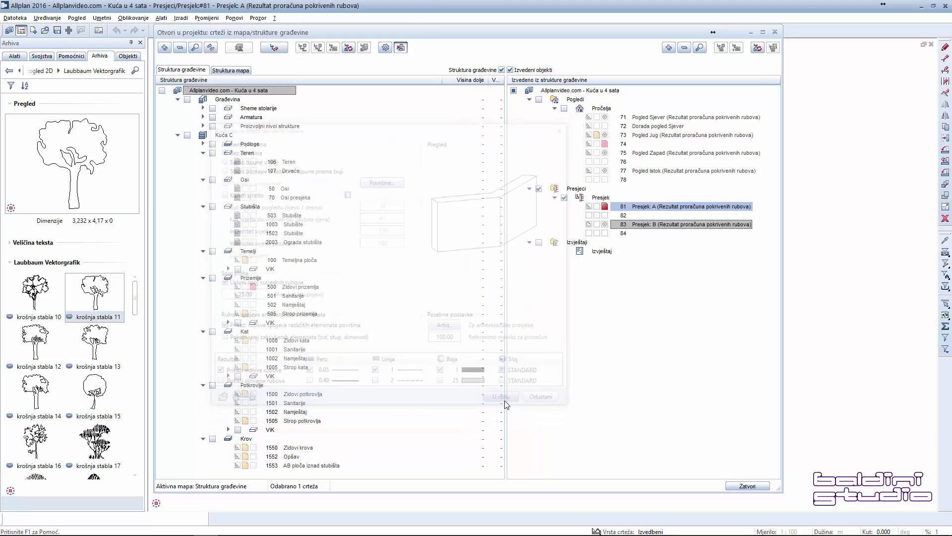
pyautogui.rightClick(602, 197)
pyautogui.click(607, 202)
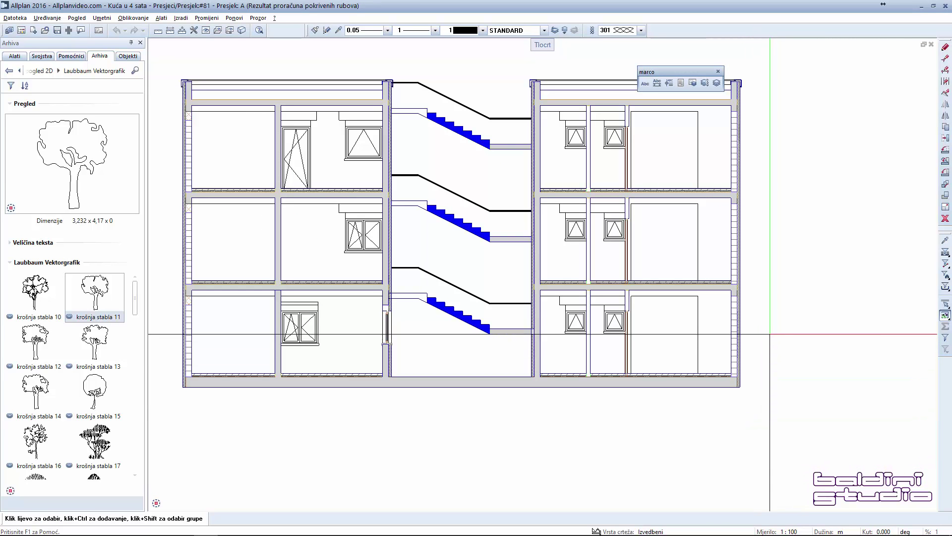
# Zoom into section A's floor slab to inspect its edges.
pyautogui.scroll(5, 736, 300)
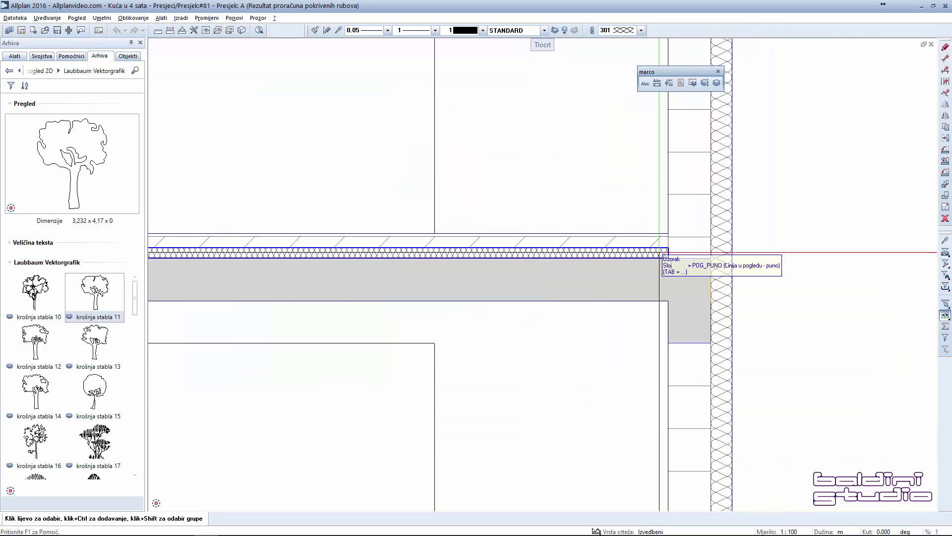